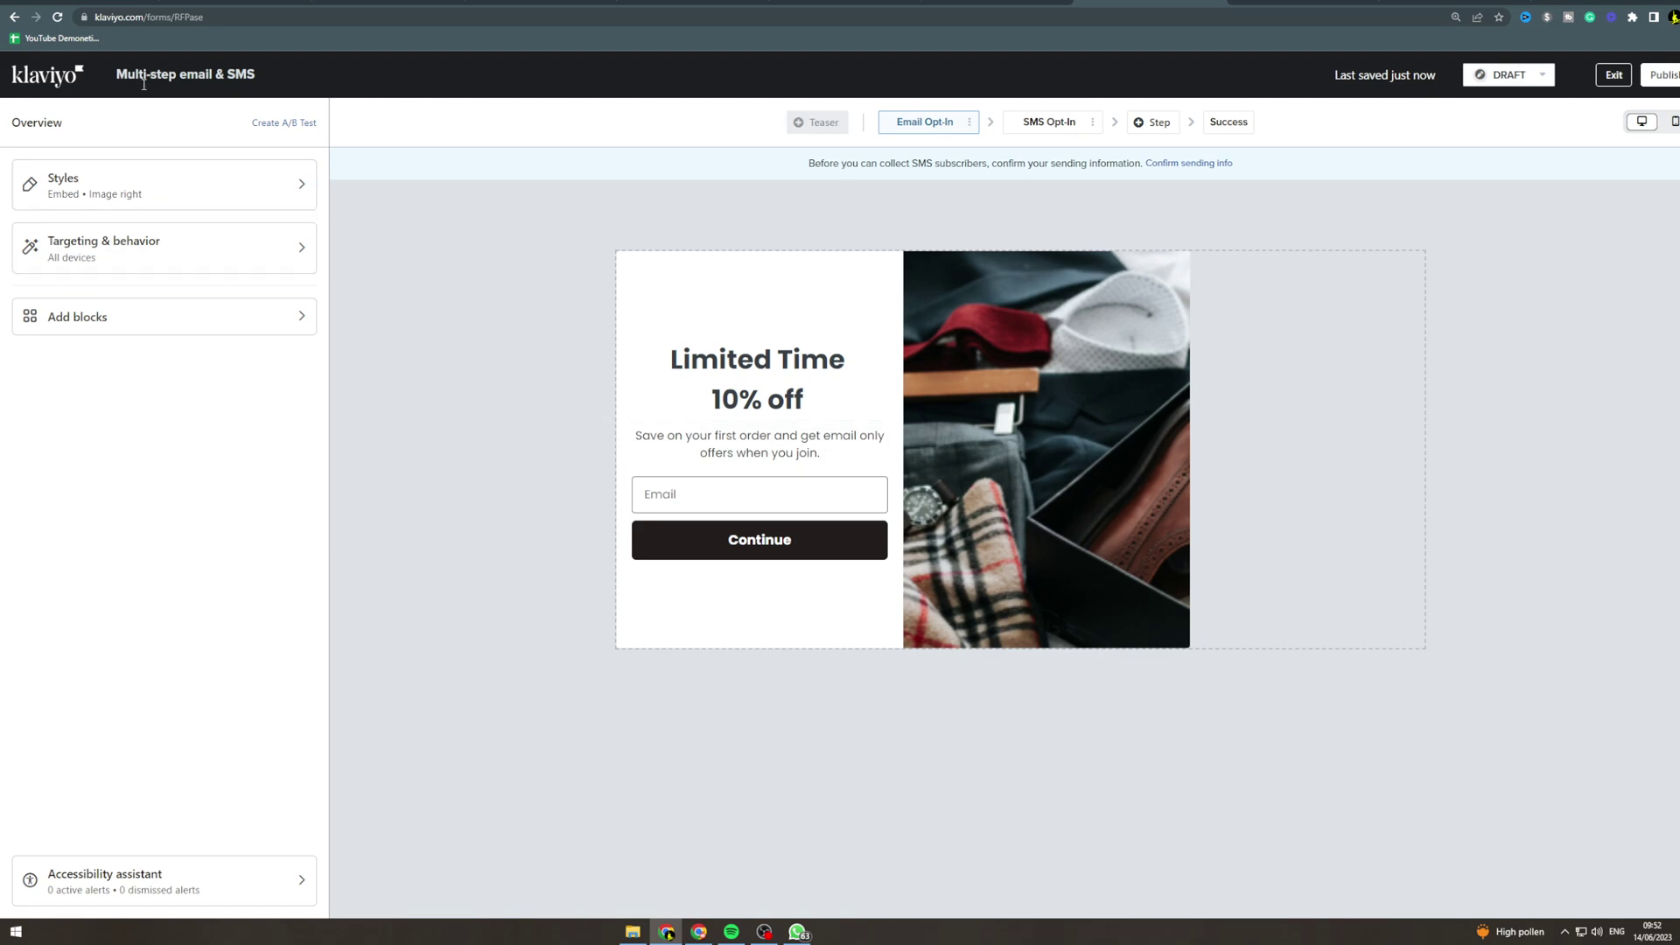
Preview the form as Popup, Full Page and Flyout, then set its type back to Embed.
click(193, 194)
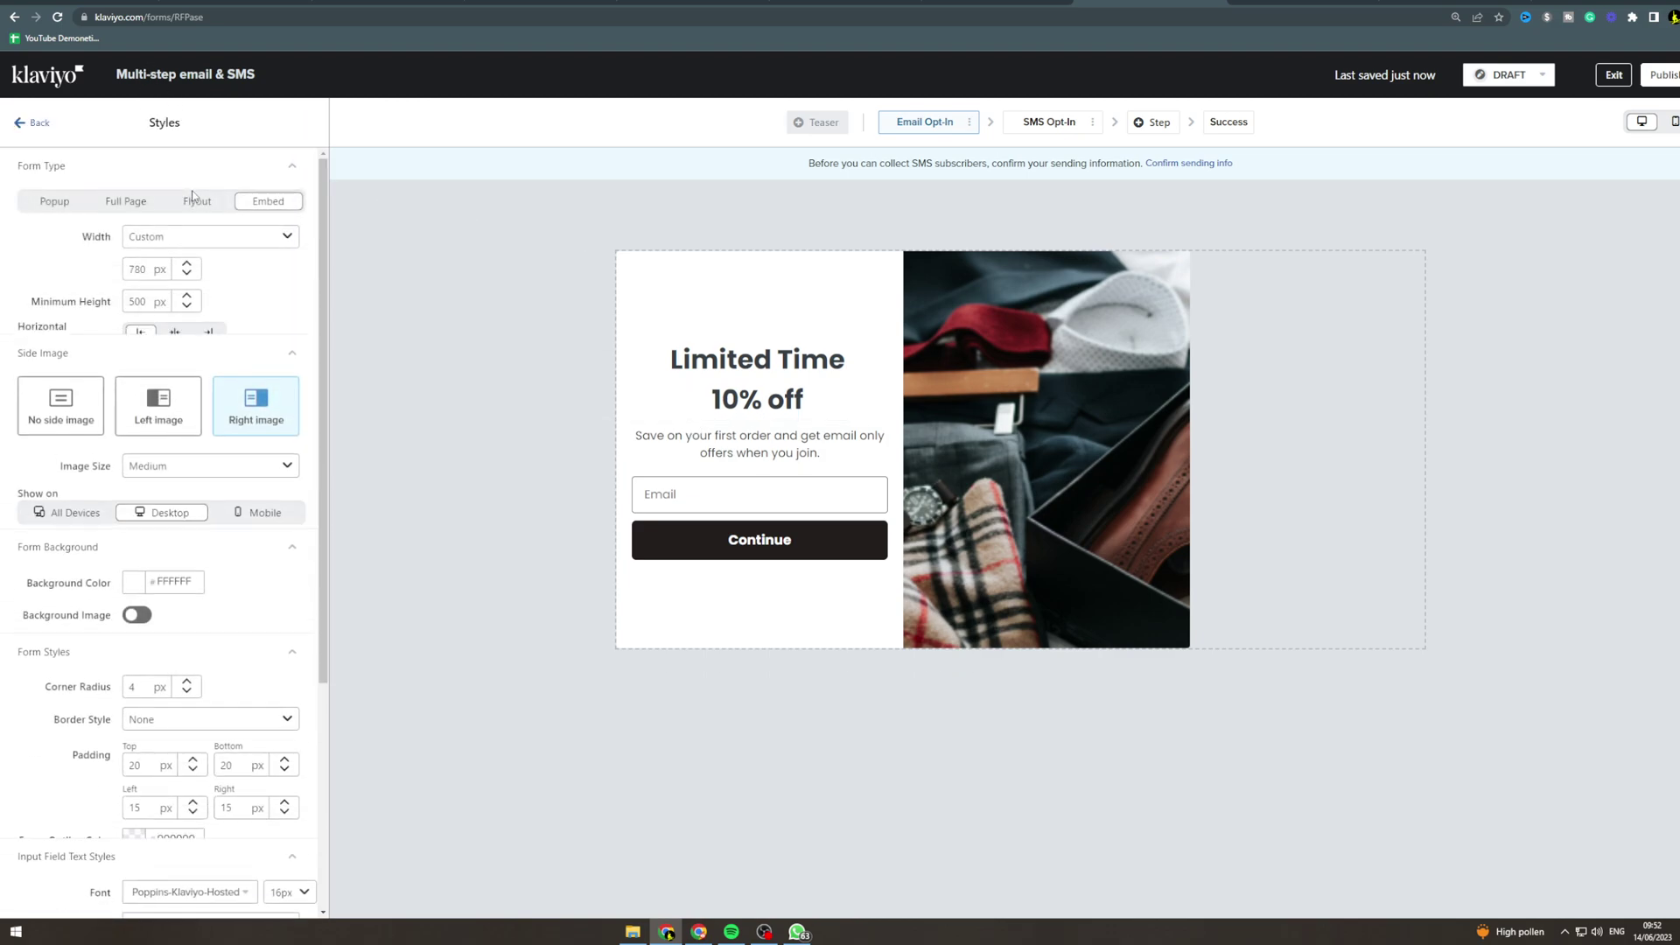
click(53, 201)
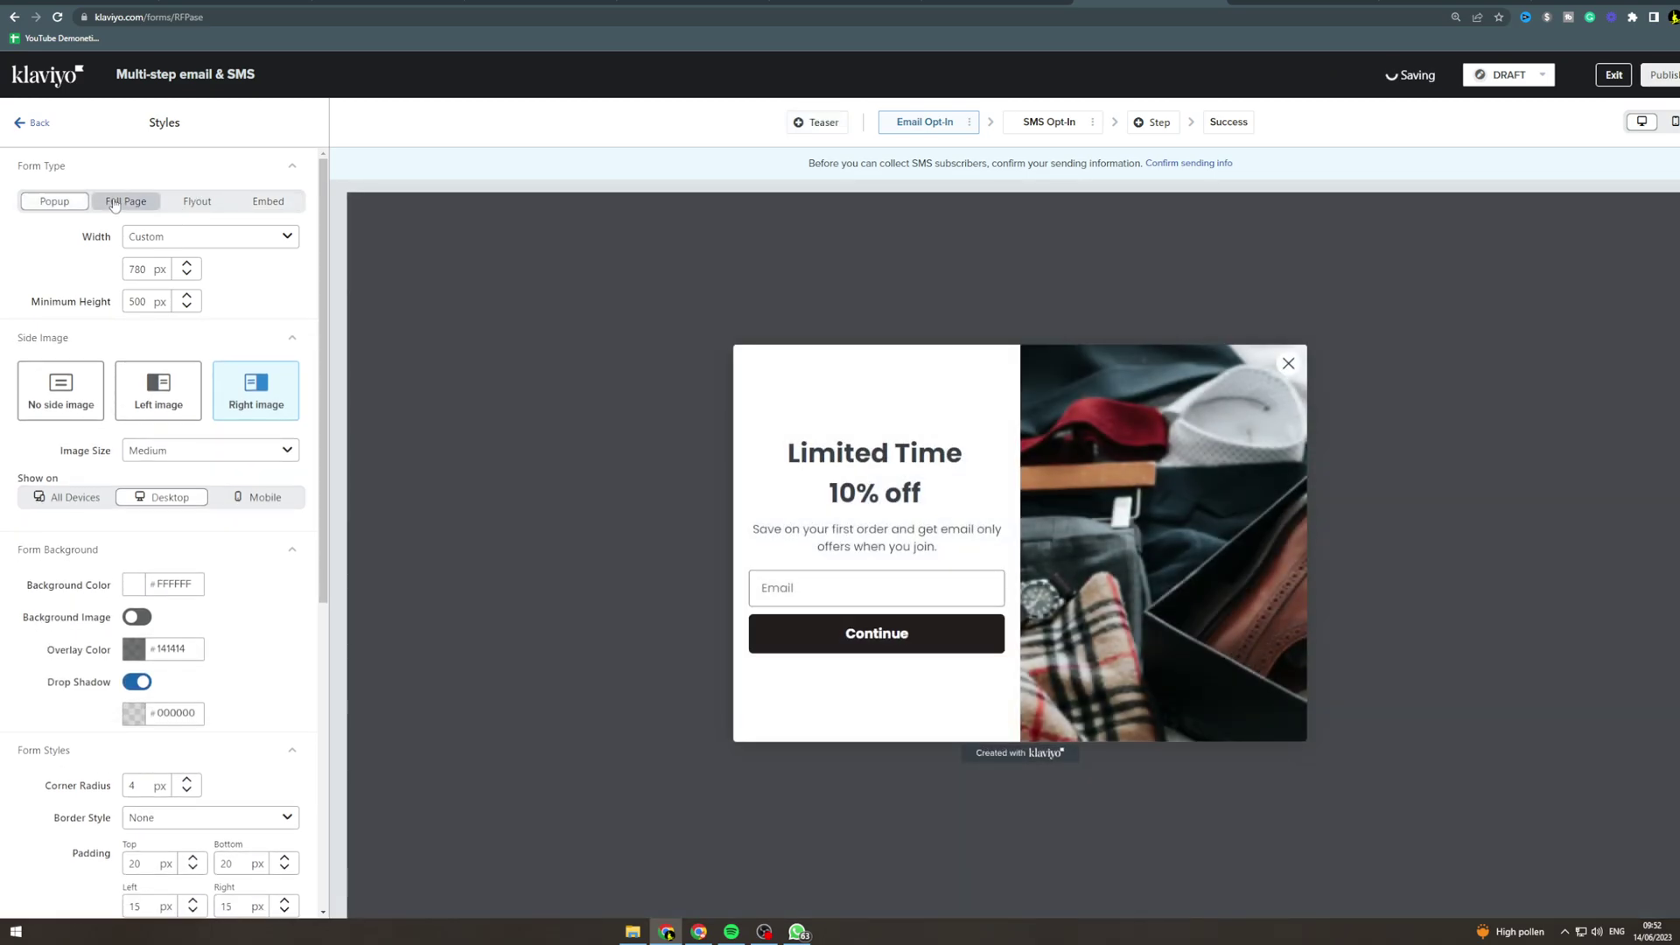
click(122, 201)
click(197, 201)
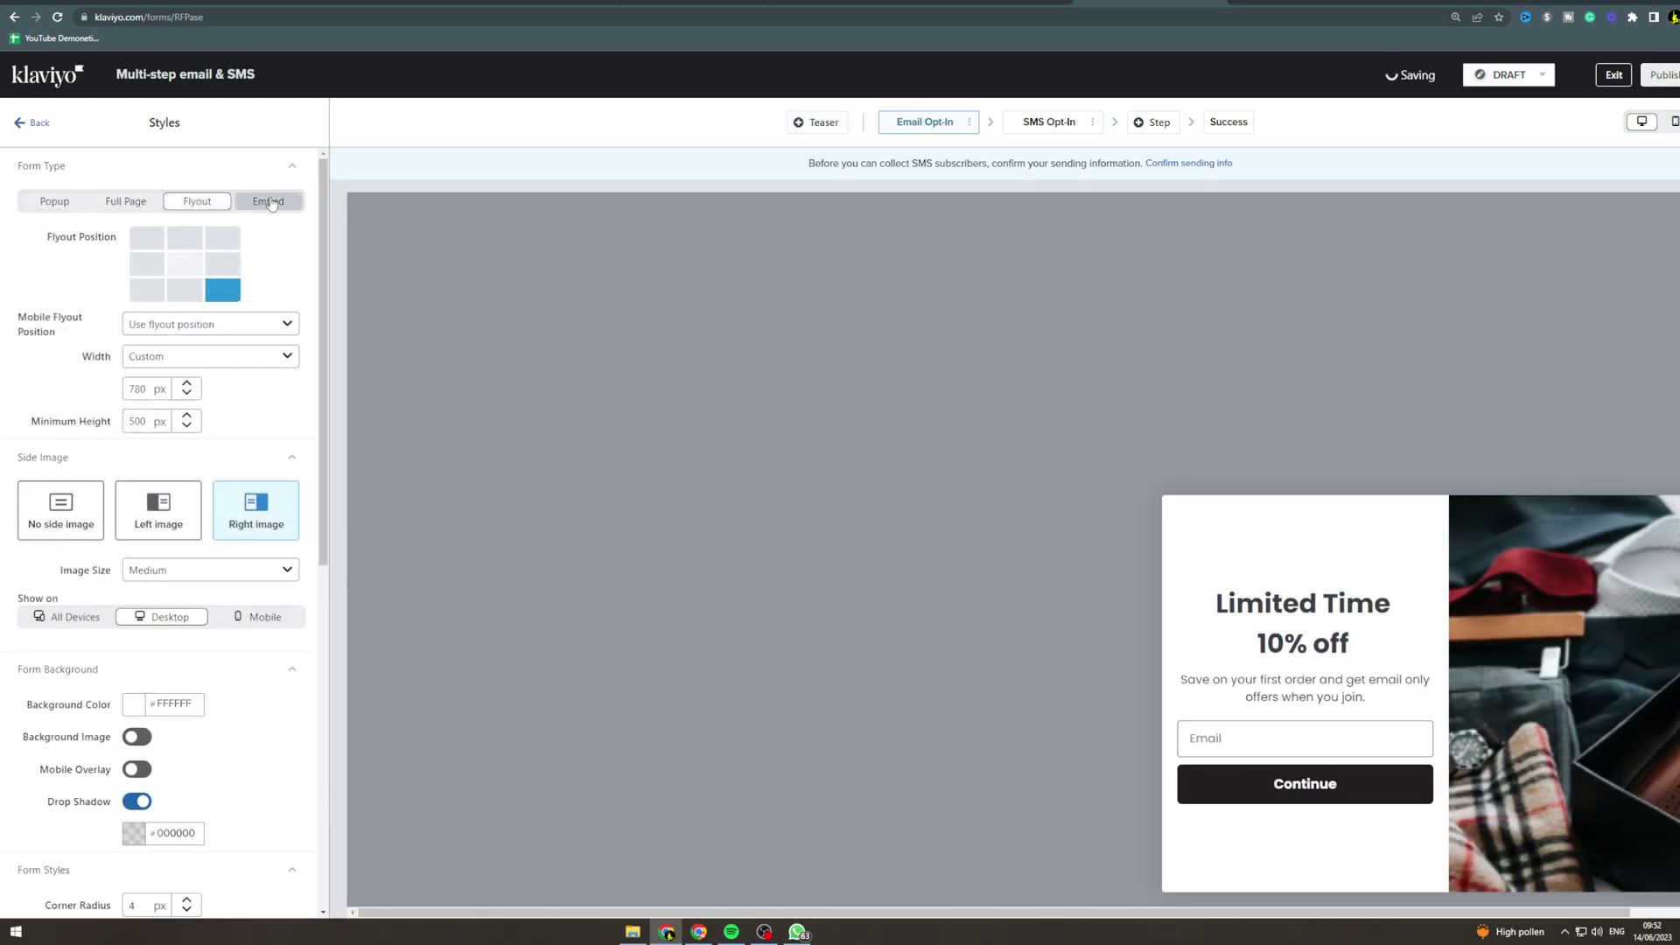
click(269, 201)
scroll(264, 196, down, 2)
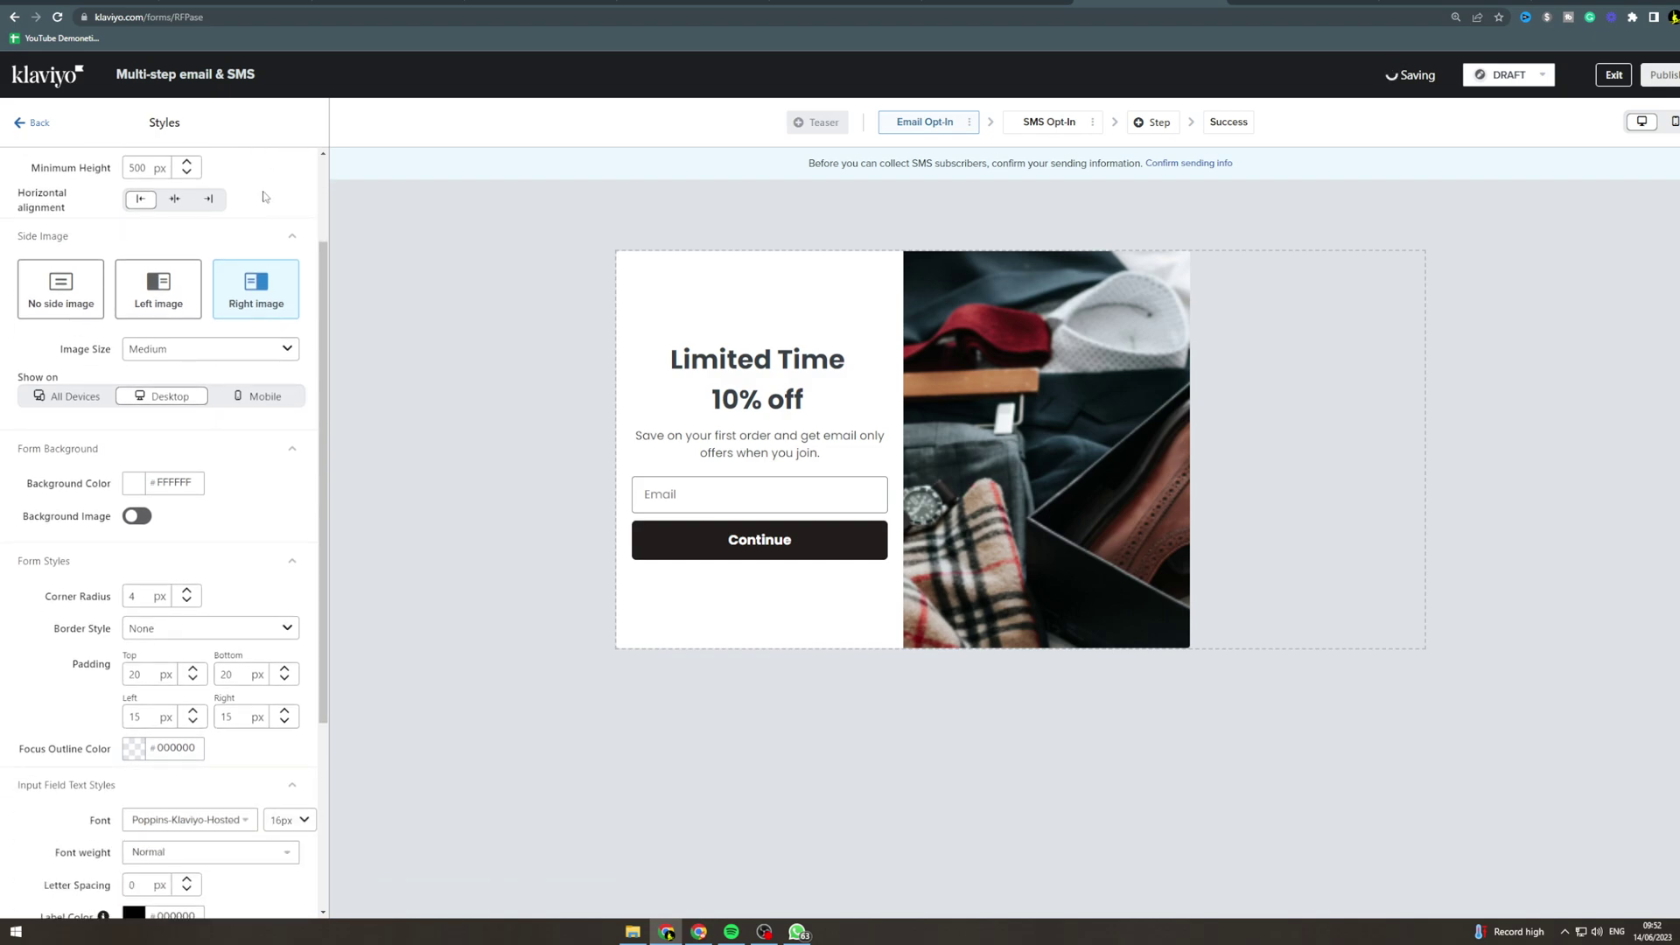
scroll(231, 218, down, 4)
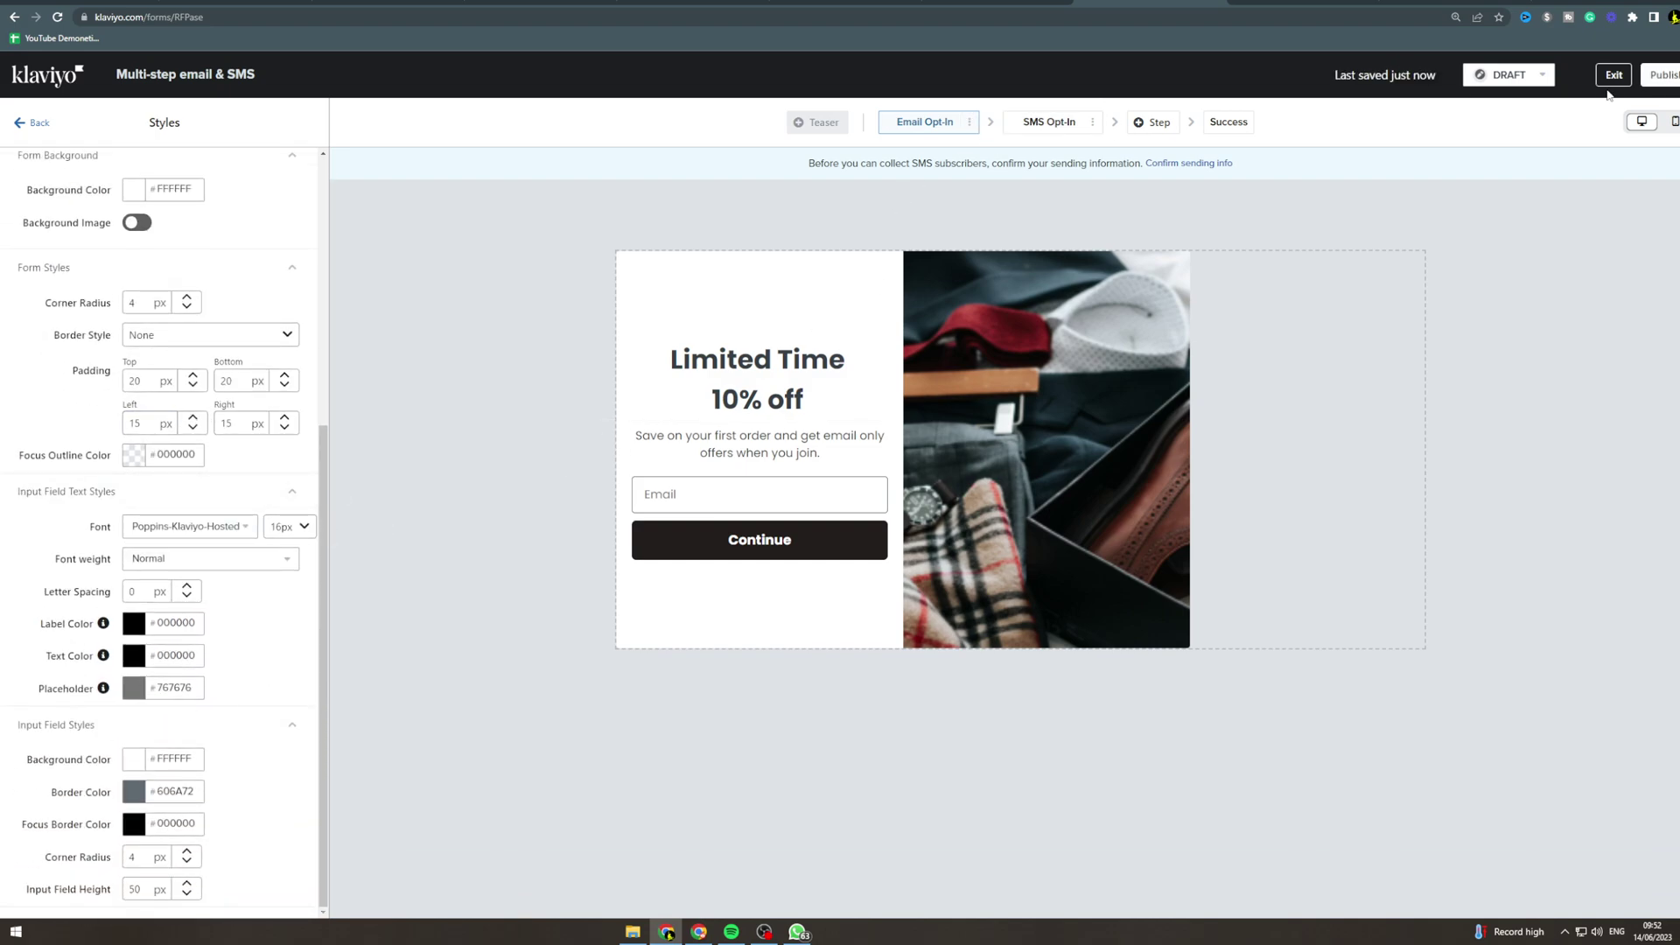
Publish the form, skipping the SMS confirmation and the missing-content warning, to show the embed code.
click(1661, 75)
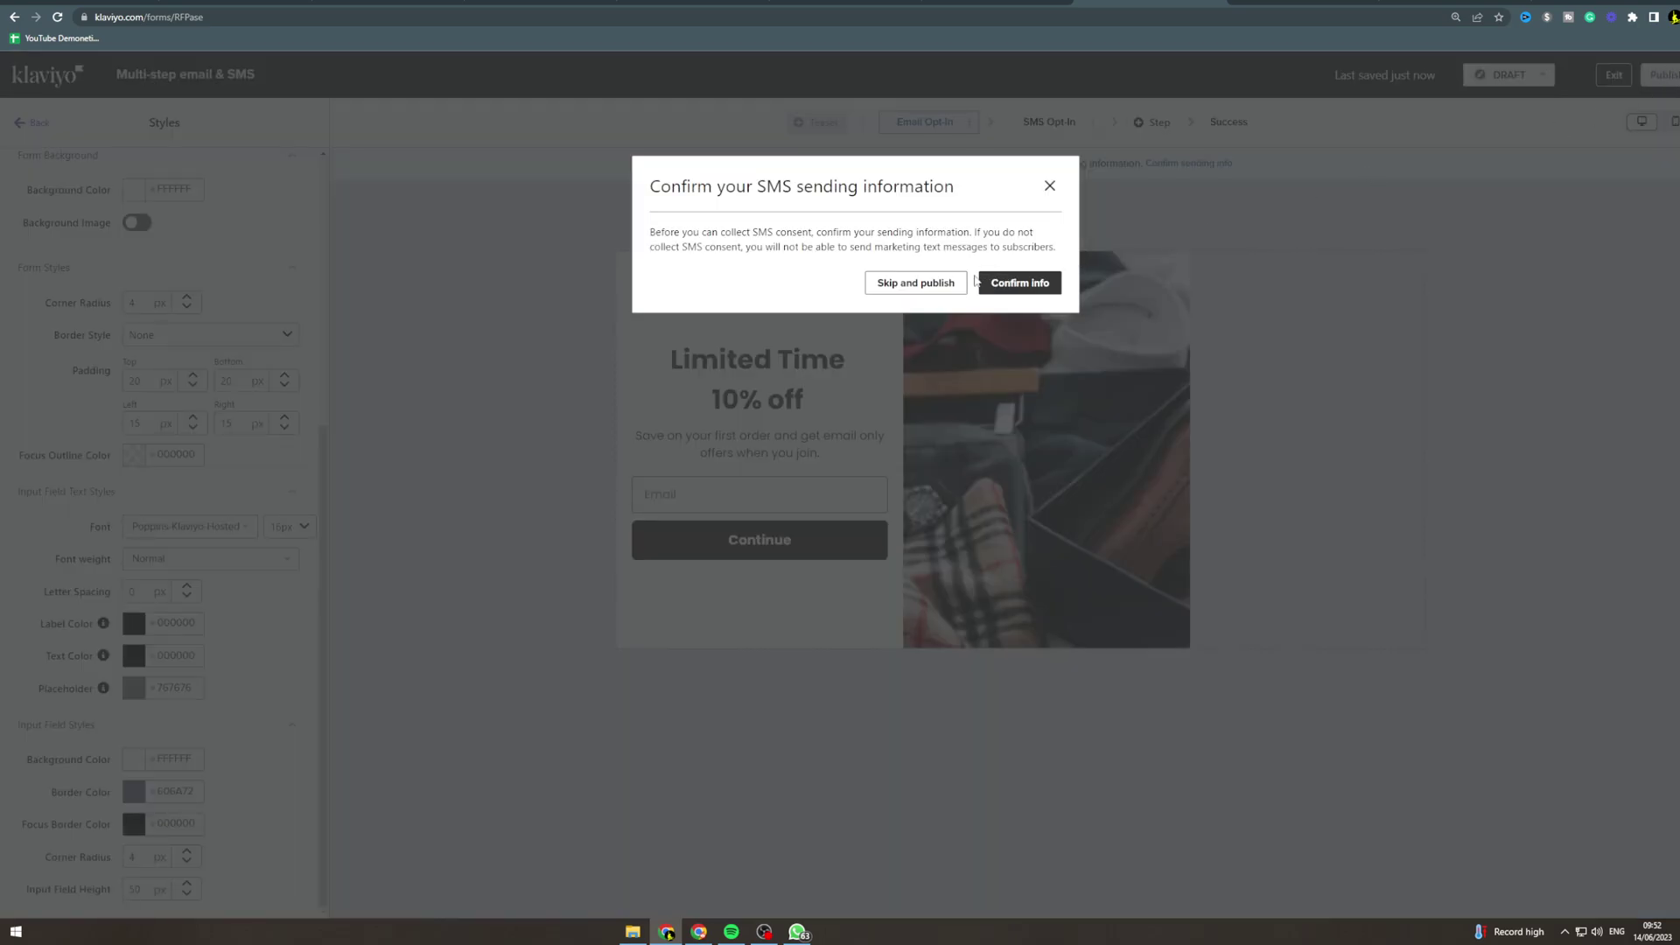
click(918, 285)
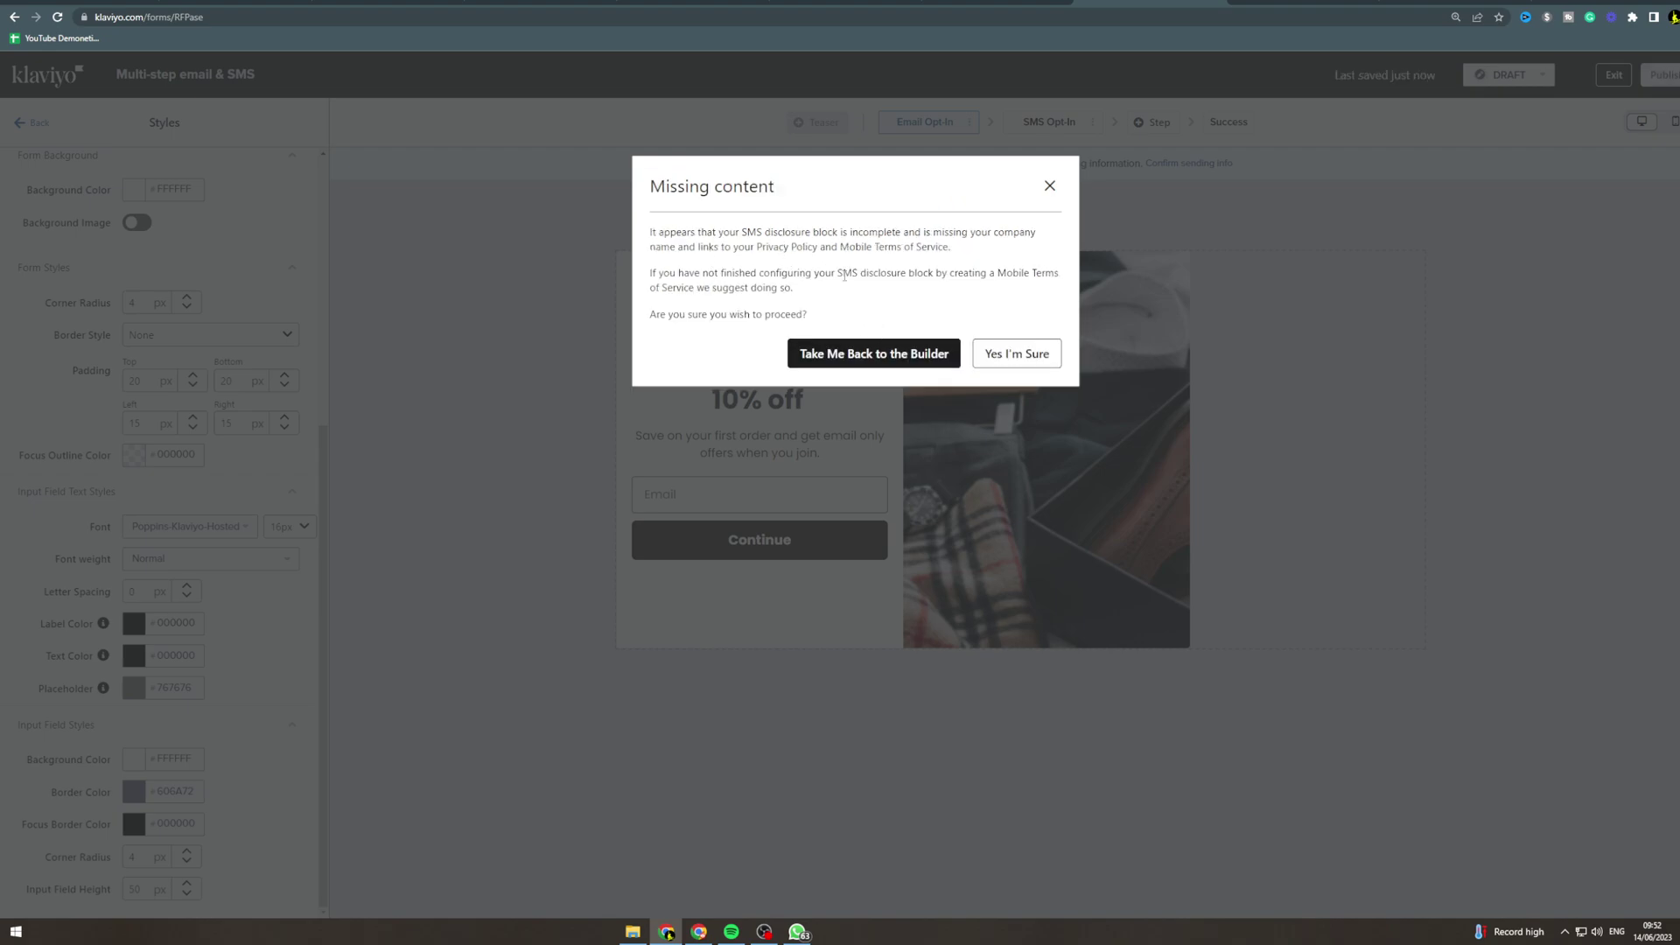
click(1017, 354)
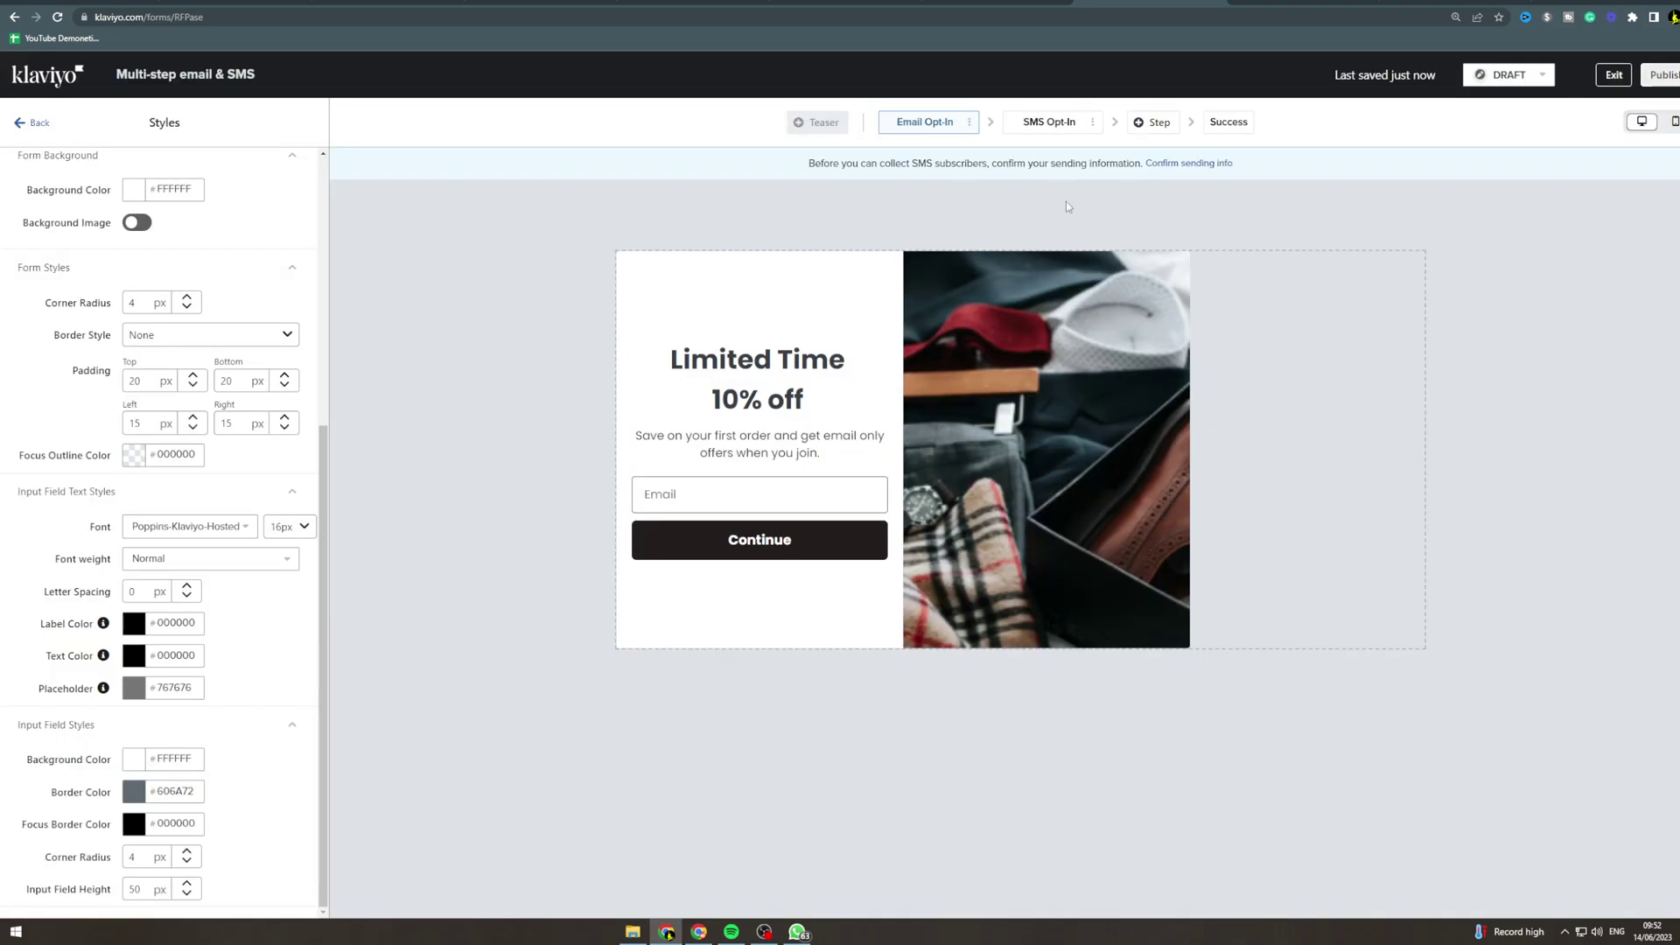
click(968, 123)
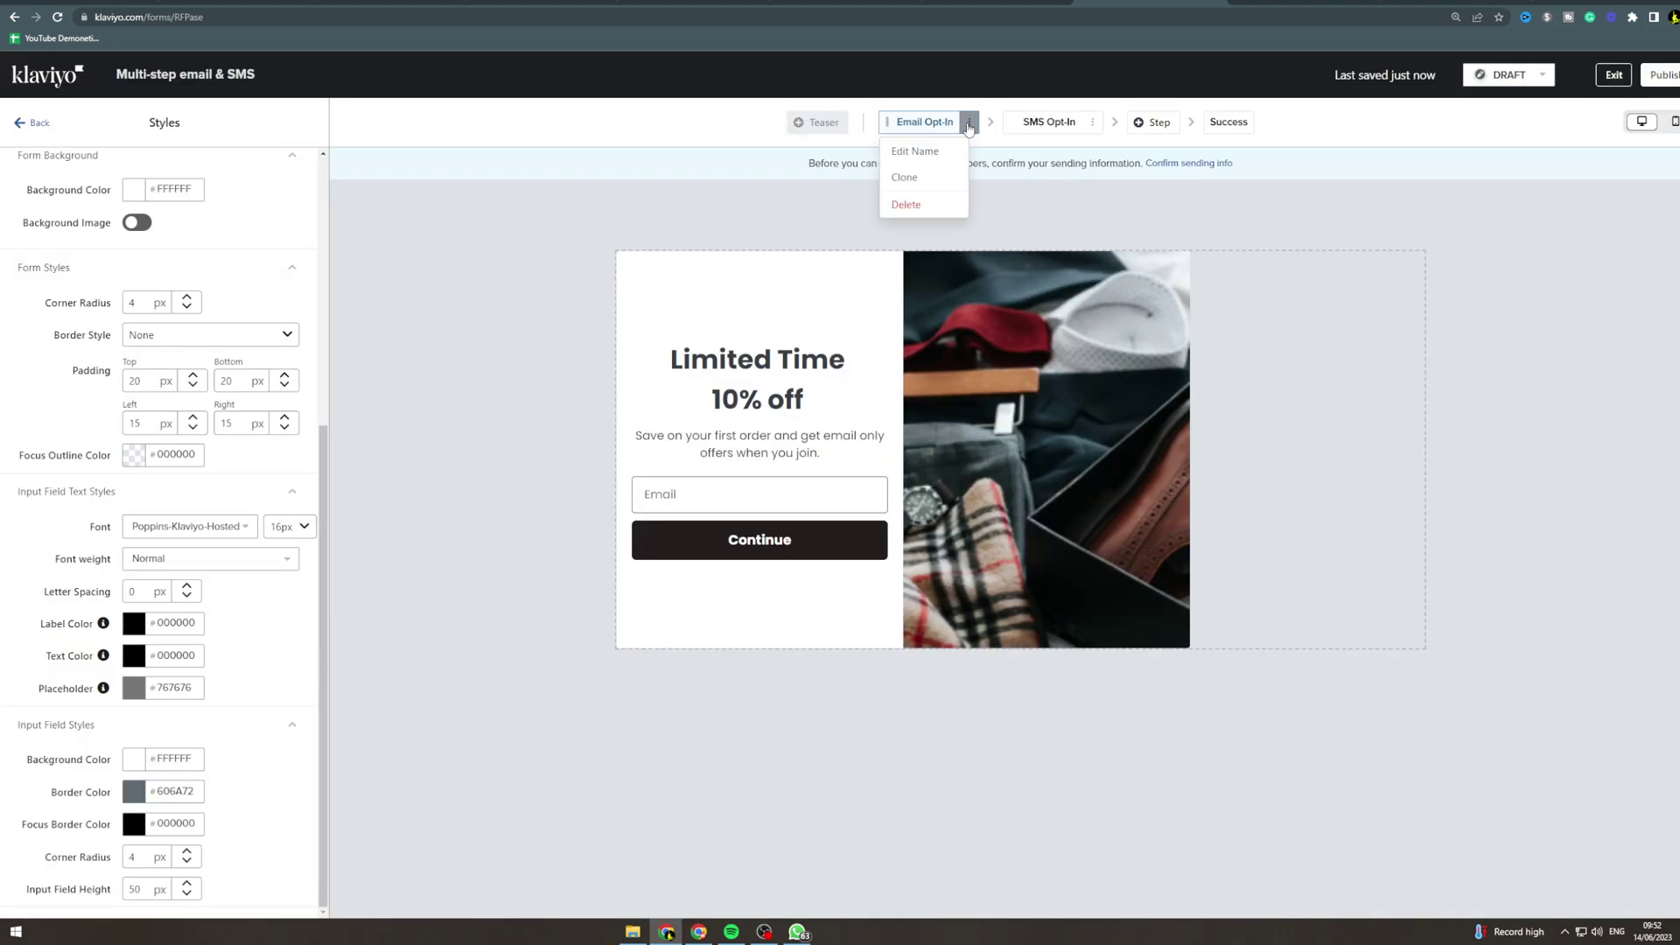
click(1105, 191)
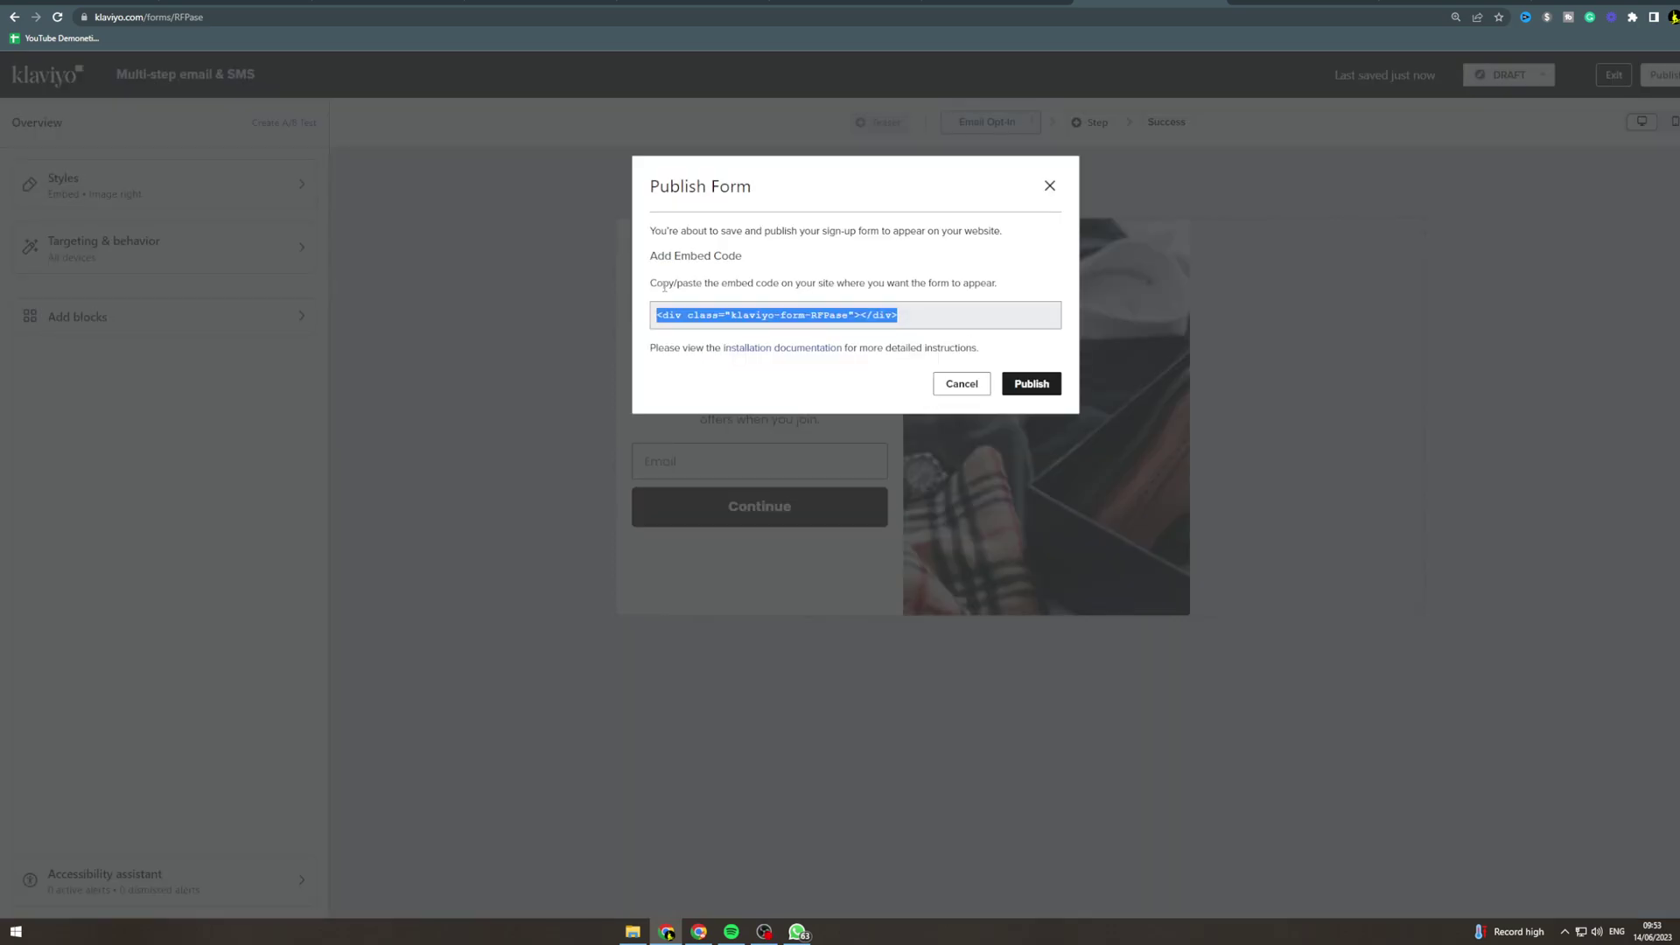
Copy the form's embed code from the publish dialog.
right_click(728, 315)
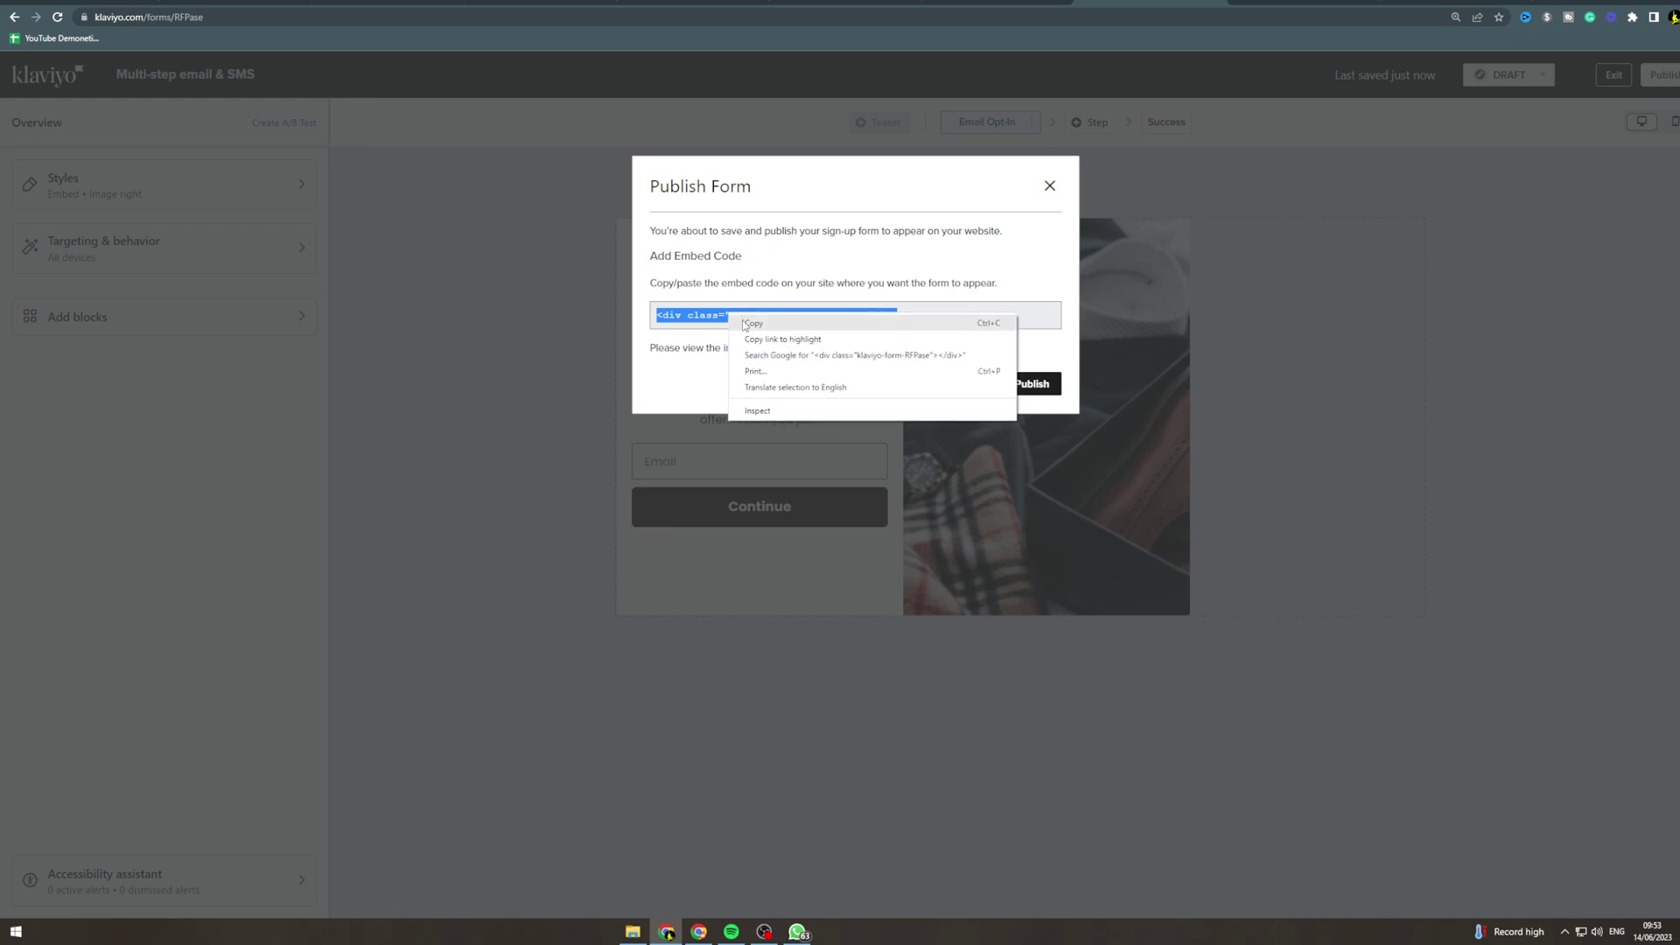
click(751, 325)
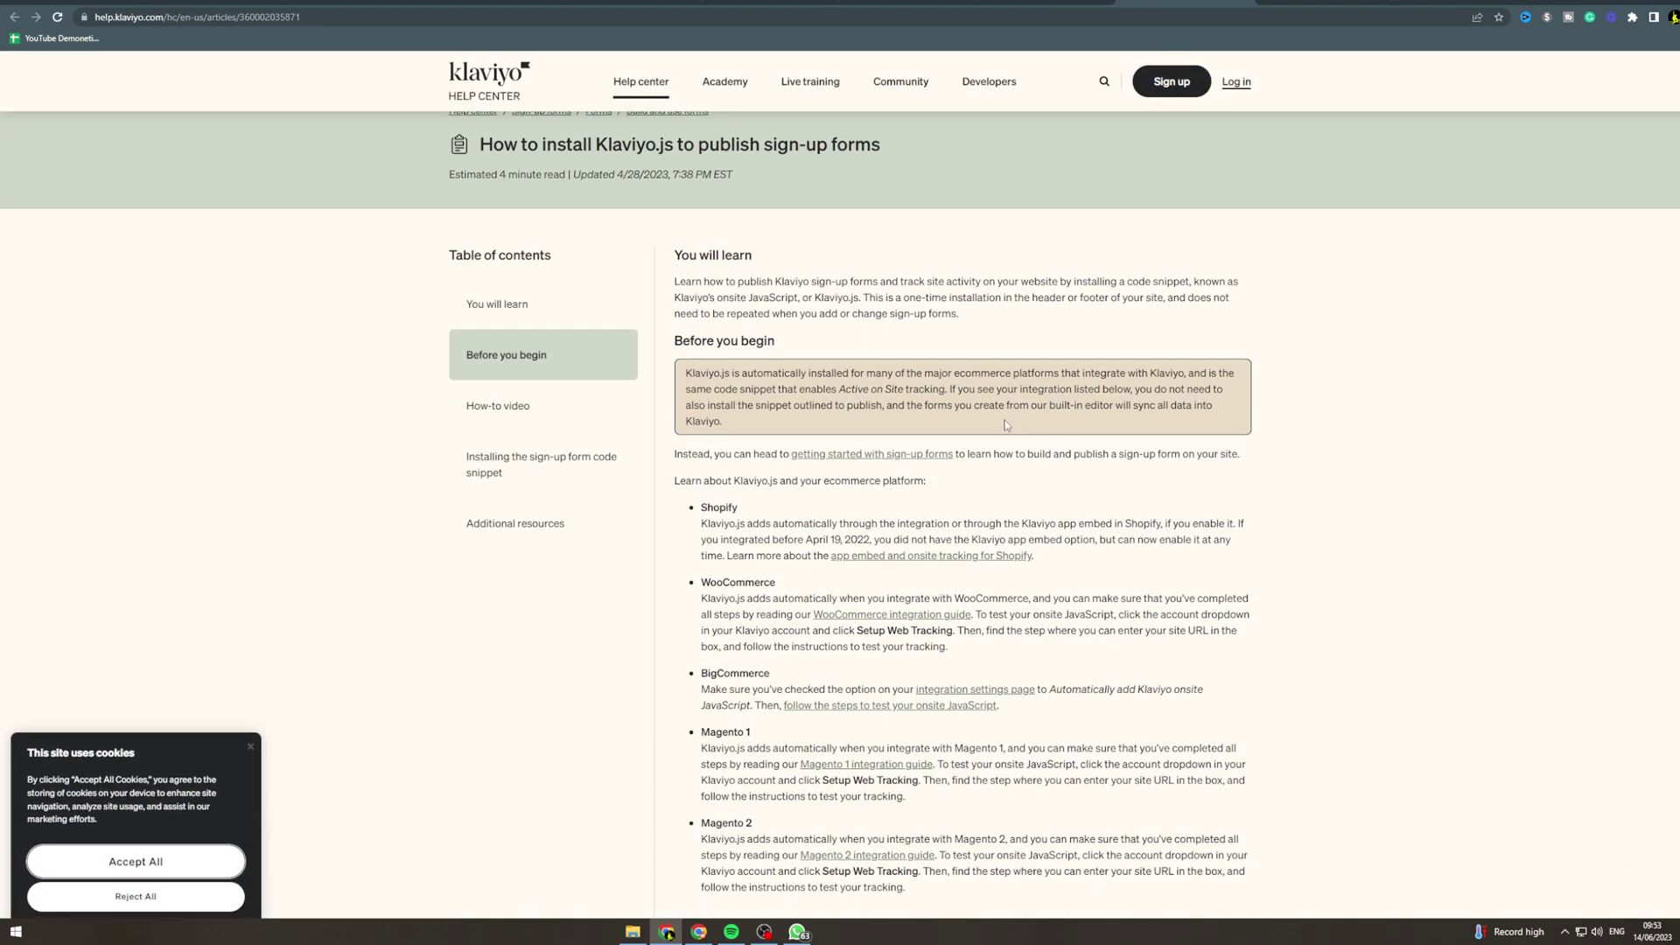
scroll(921, 426, down, 1)
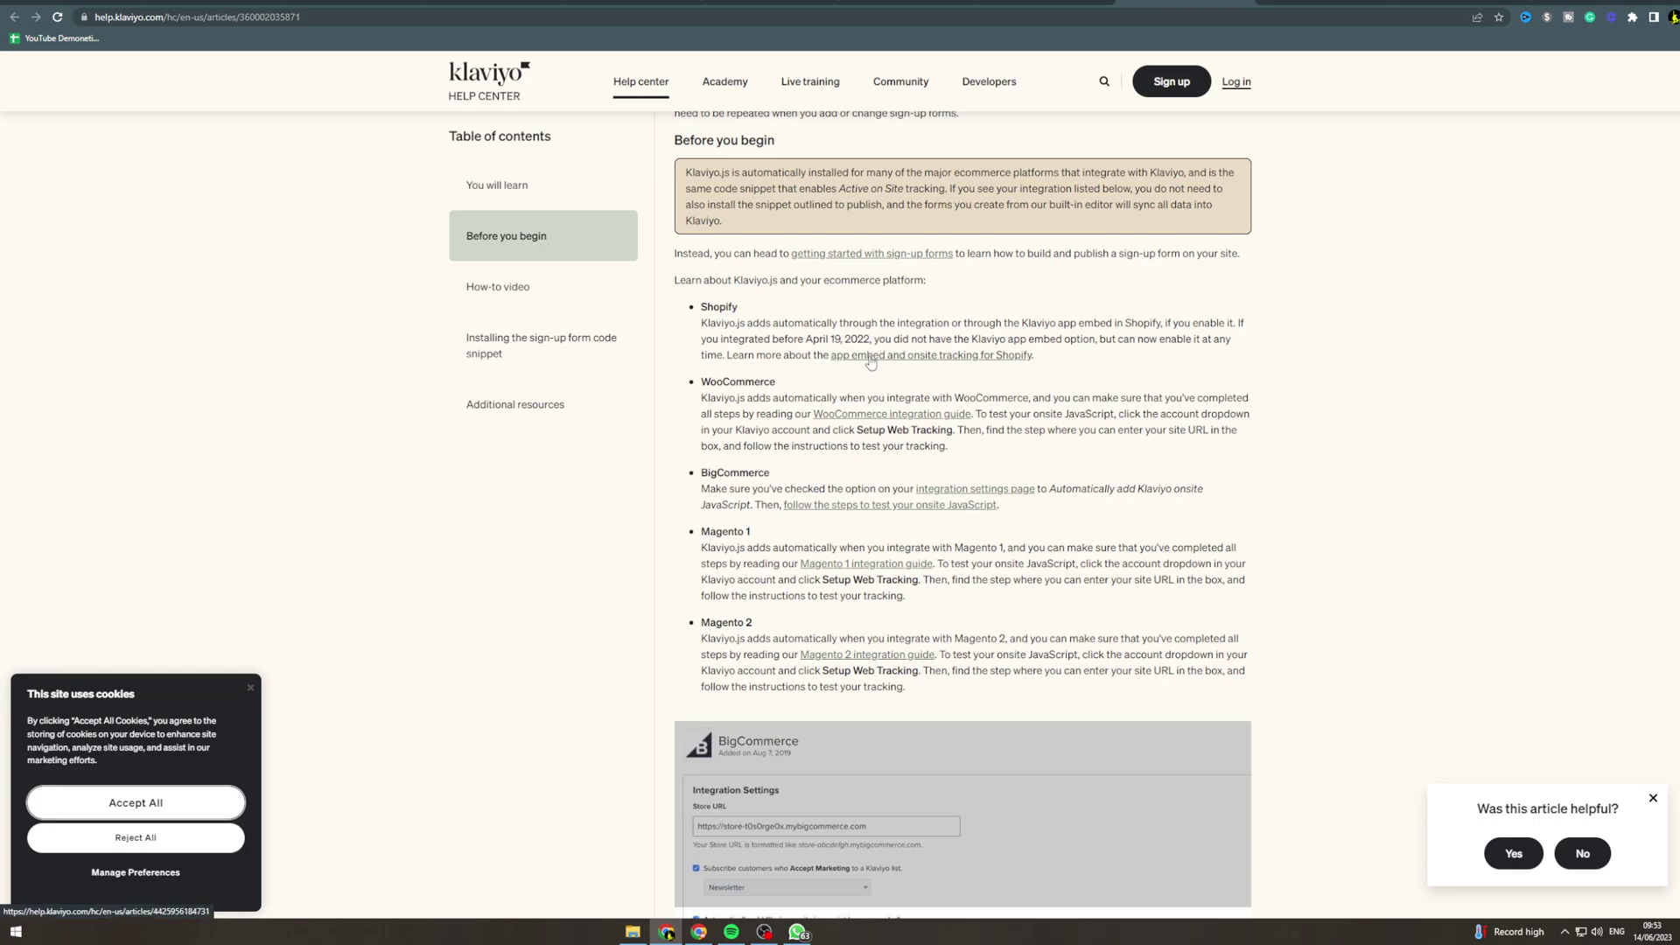
Open the Help Center article on the Klaviyo app embed and onsite tracking for Shopify.
click(870, 356)
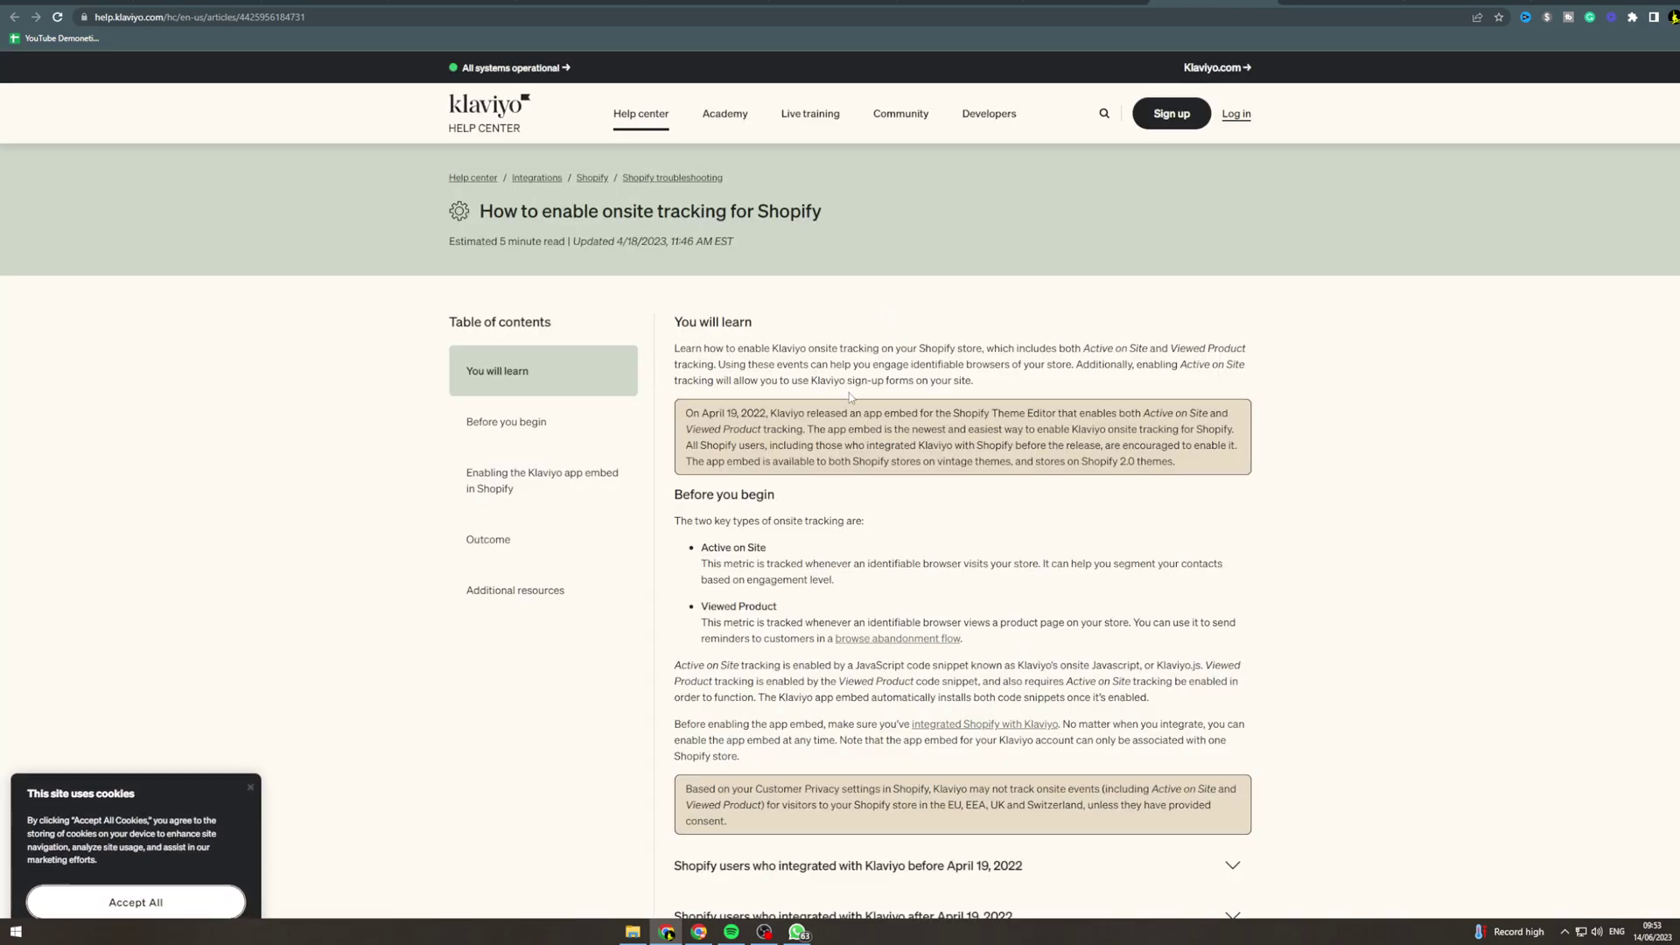
scroll(870, 383, down, 2)
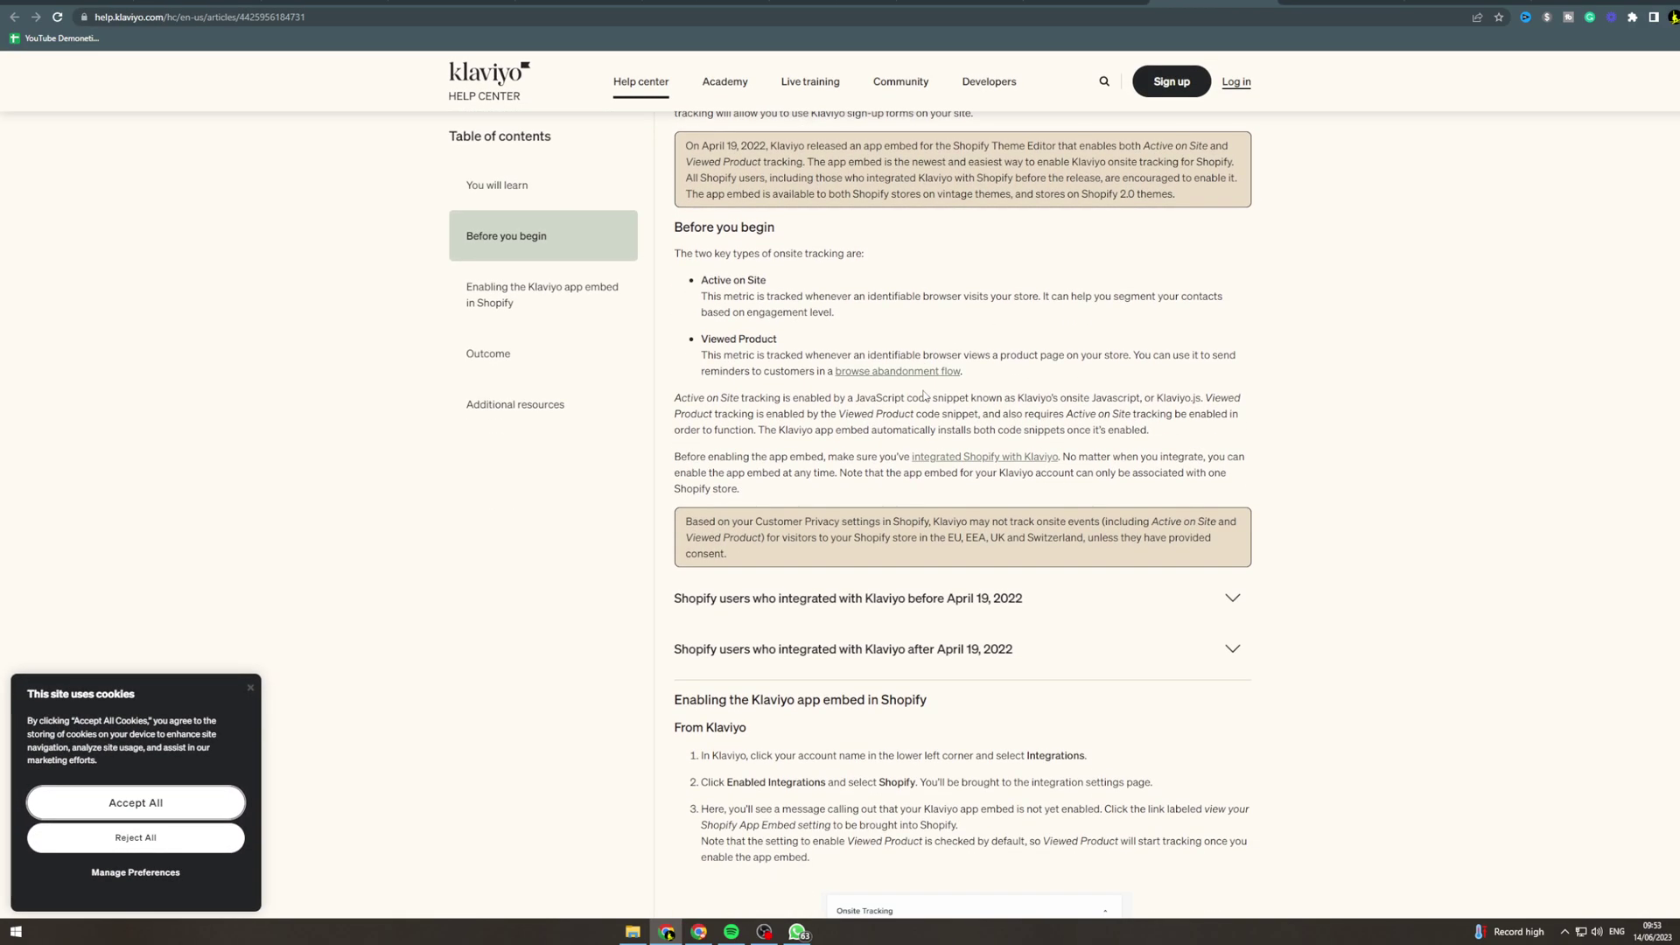
scroll(926, 402, down, 3)
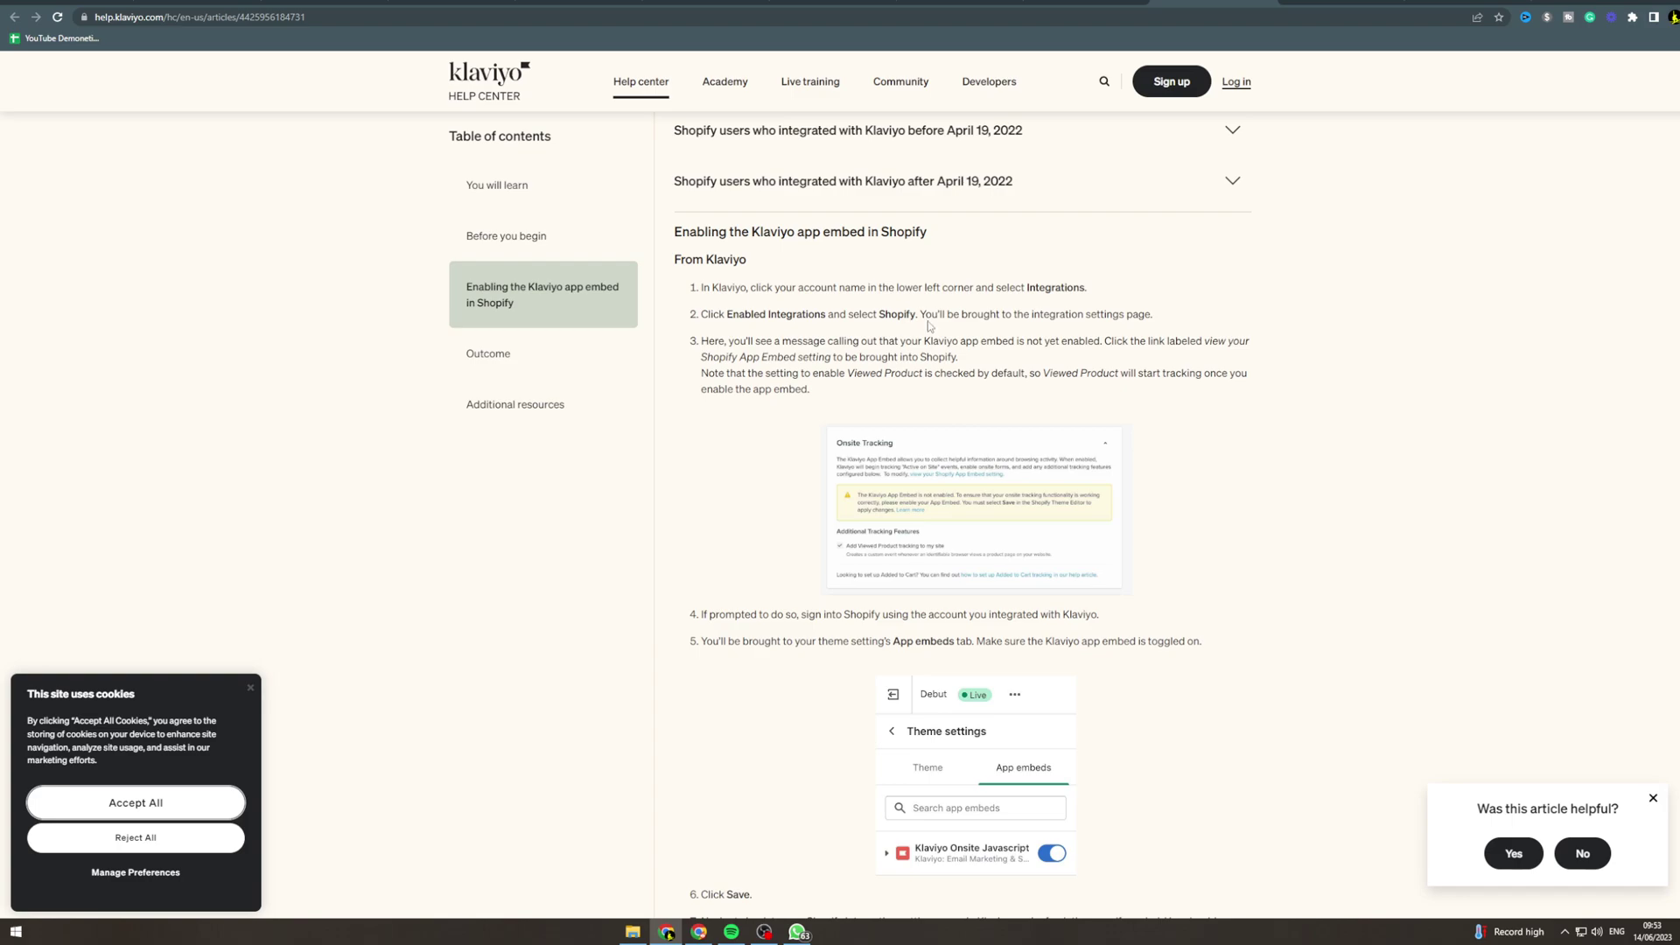
scroll(1034, 433, down, 3)
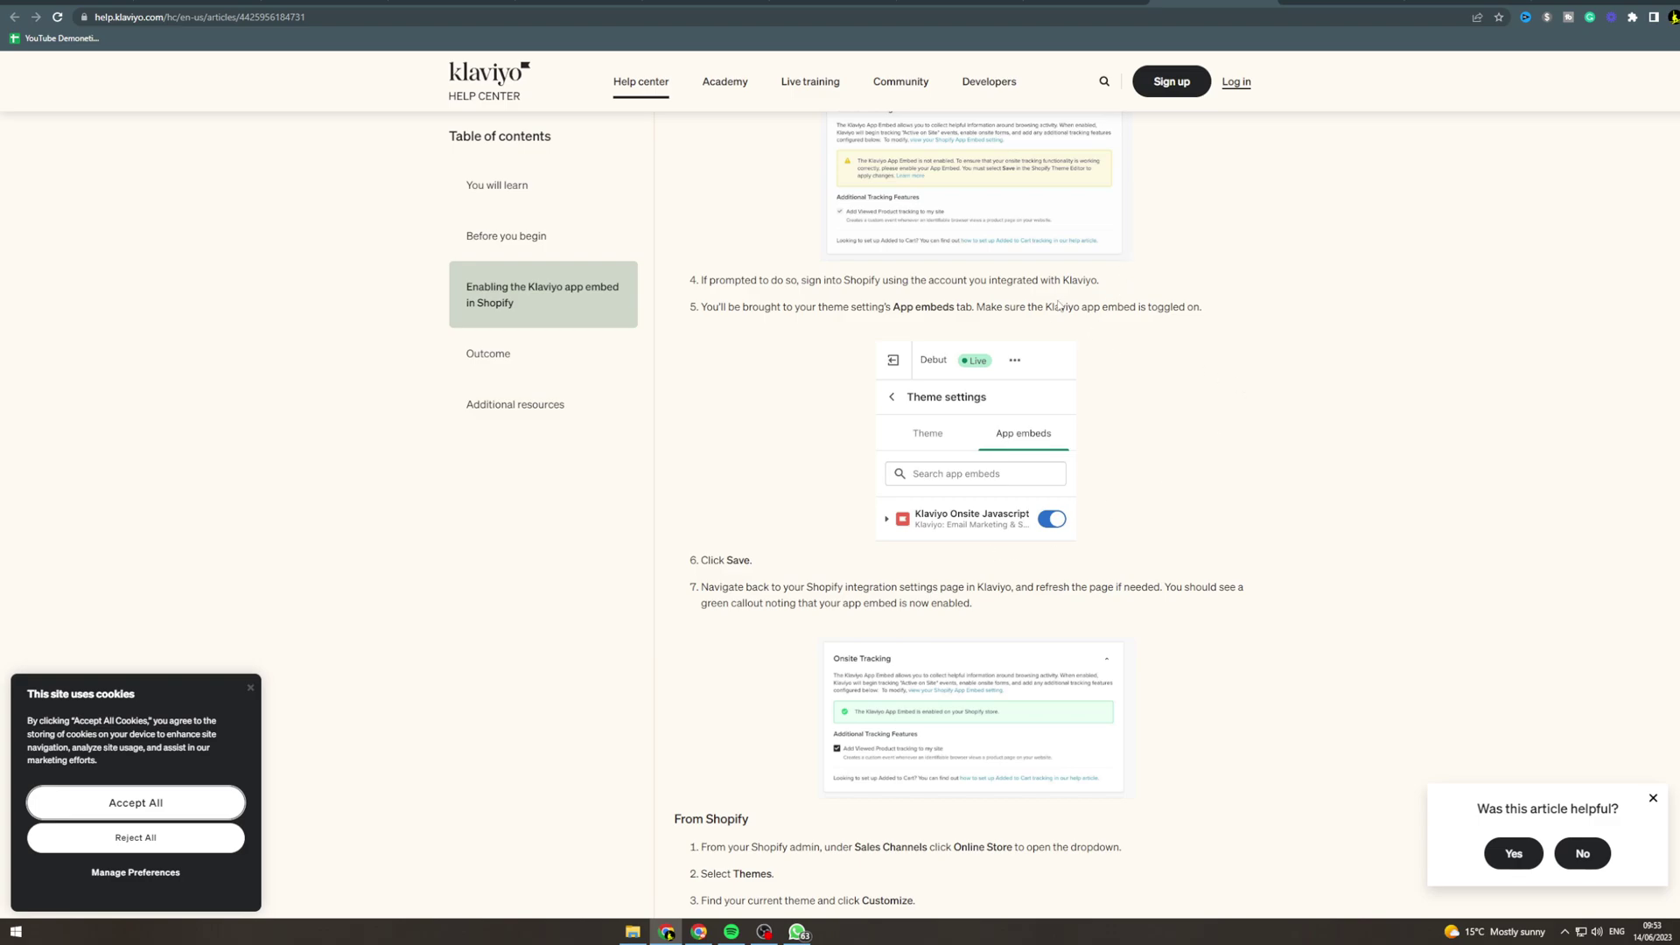
scroll(953, 466, down, 1)
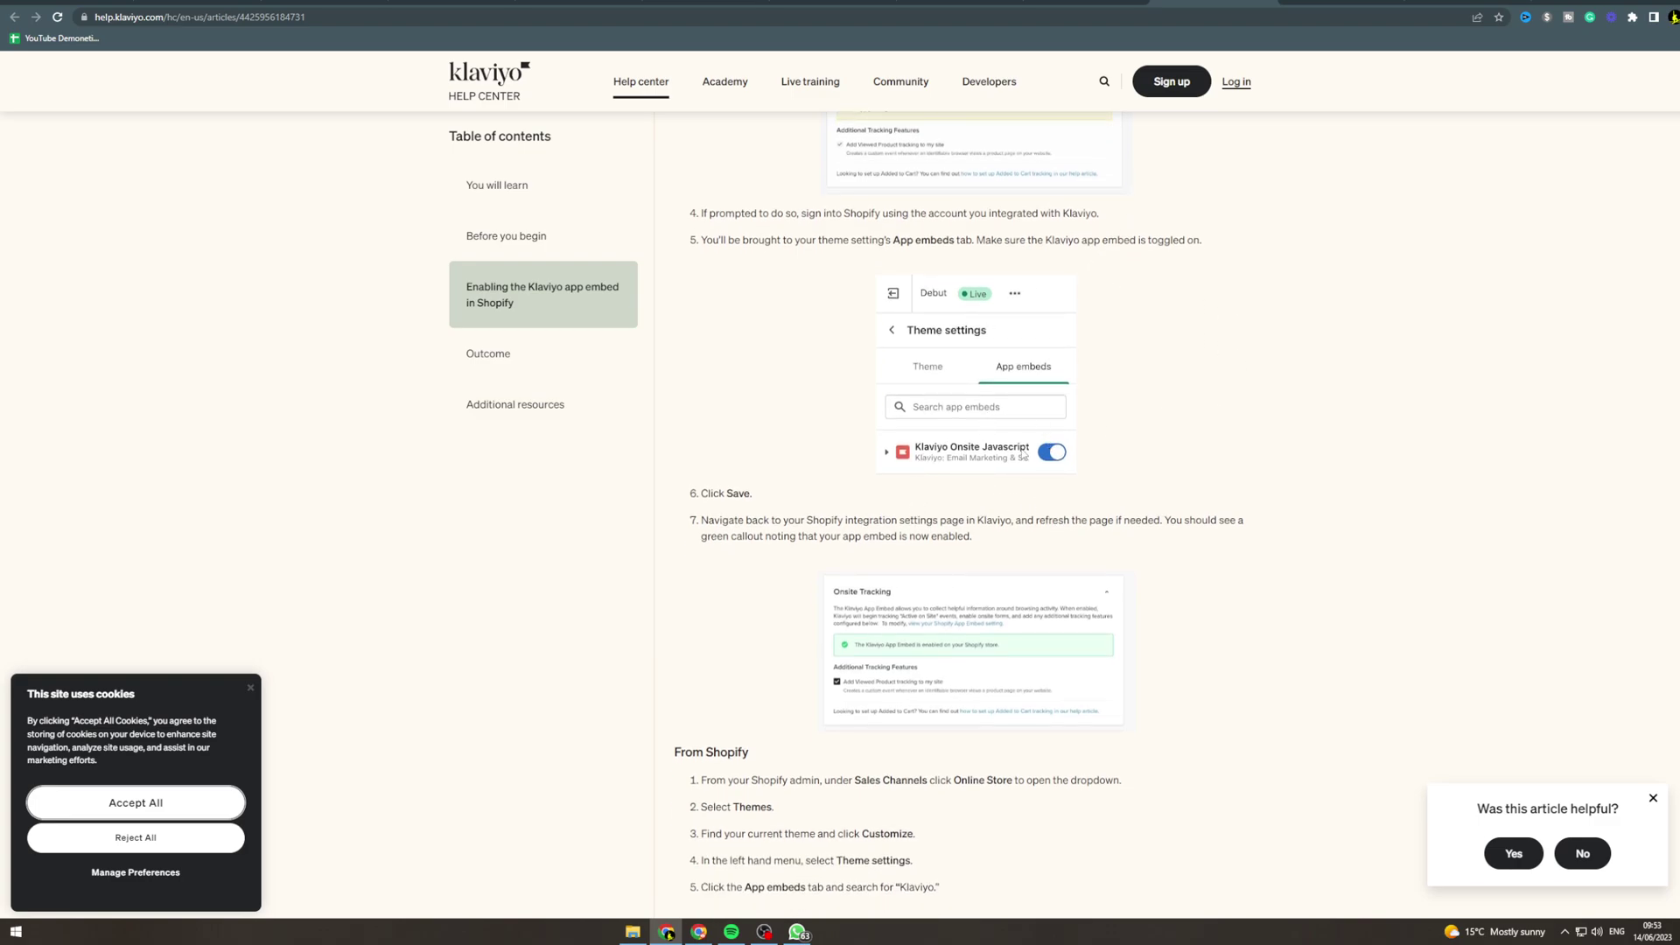